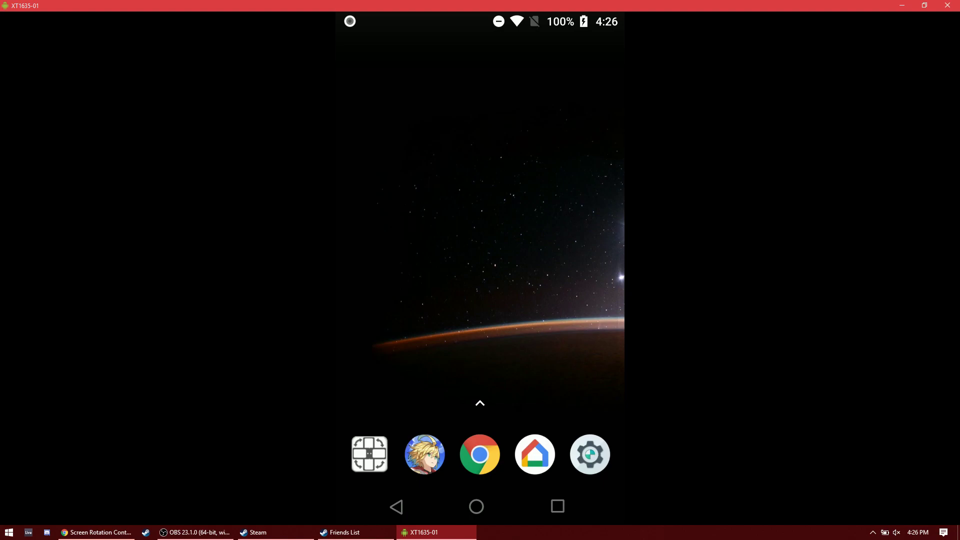
Step: On the phone, go to System > About phone and tap the build number to enable developer mode
key(alt+Tab)
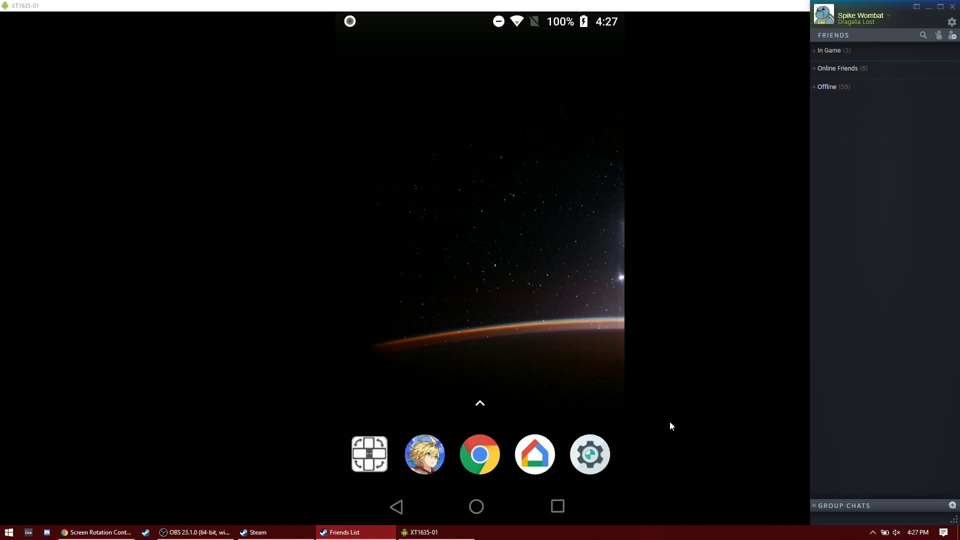
click(589, 452)
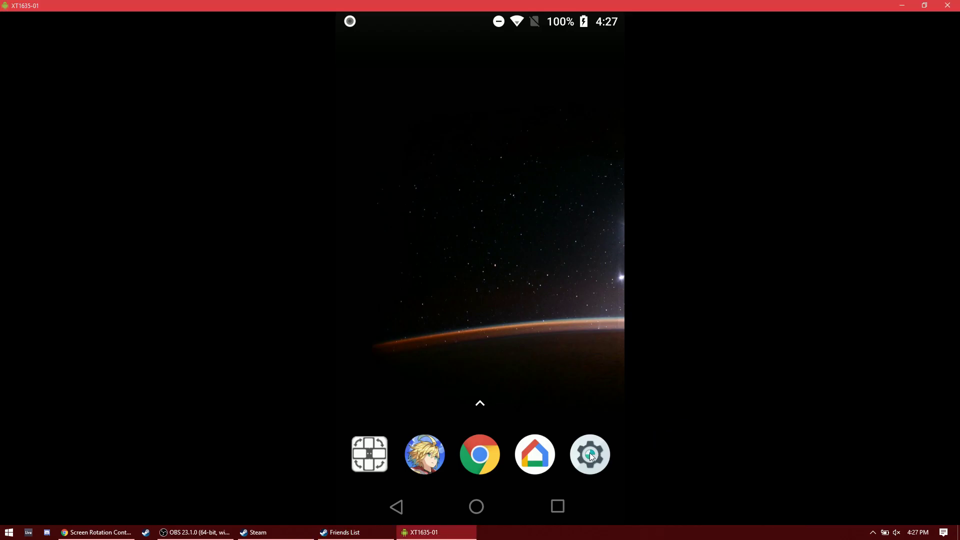
click(590, 451)
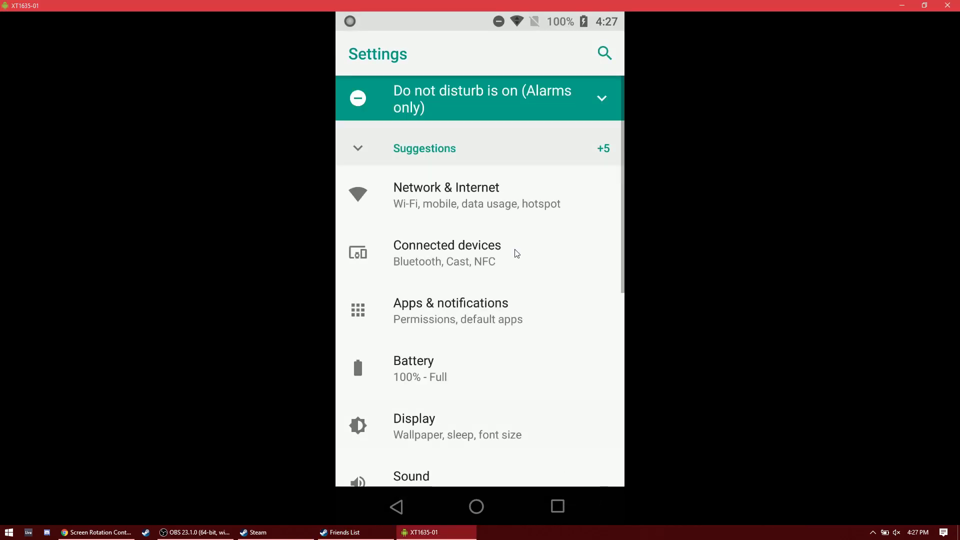
scroll(516, 253, down, 5)
click(500, 402)
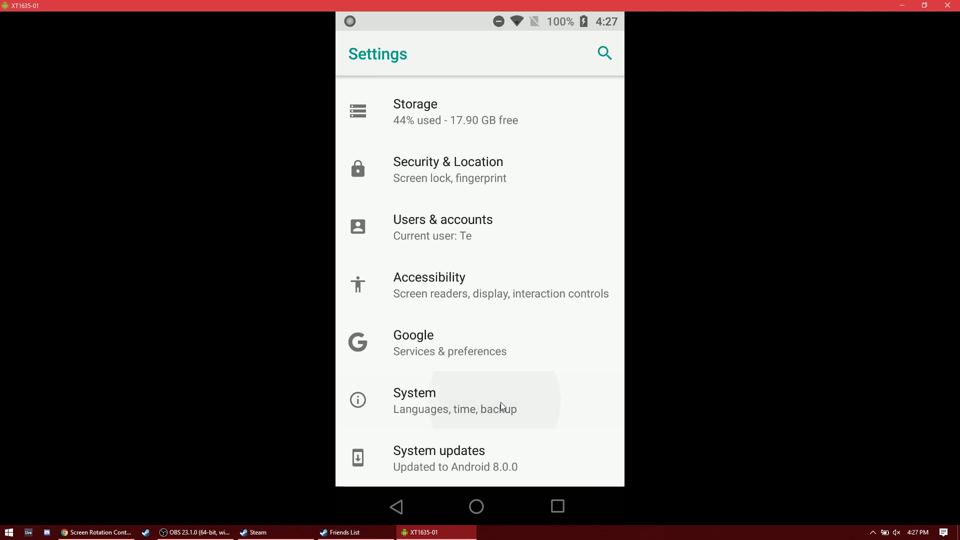
drag(497, 441, 508, 228)
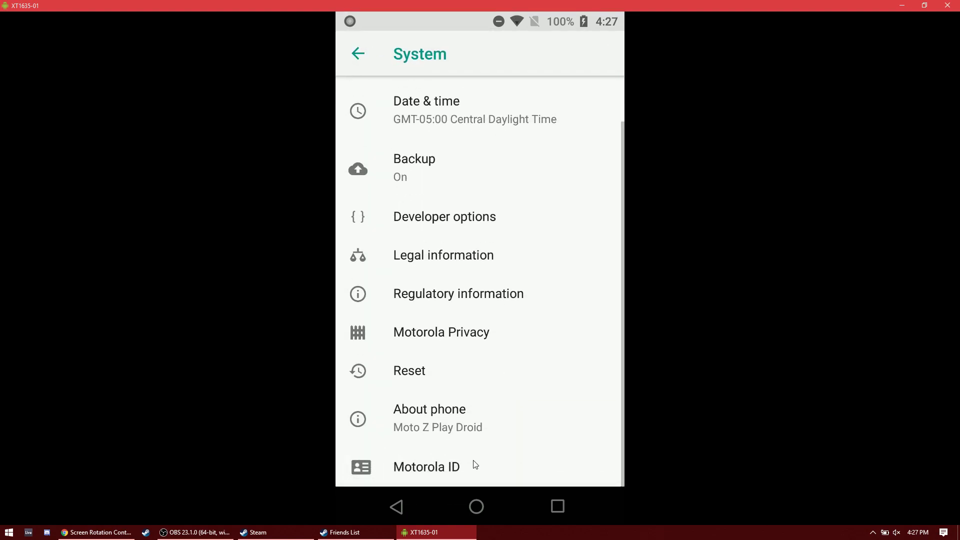
click(476, 420)
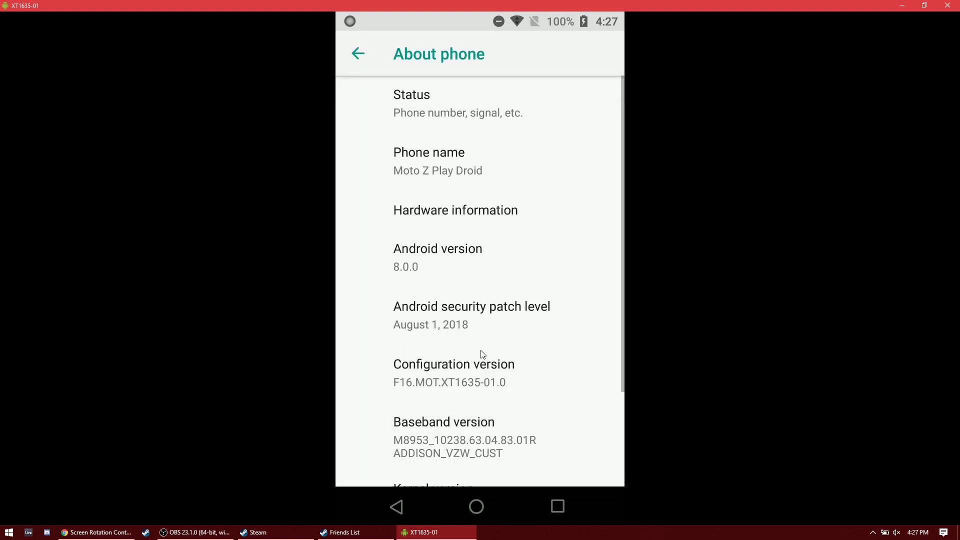
drag(482, 355, 482, 135)
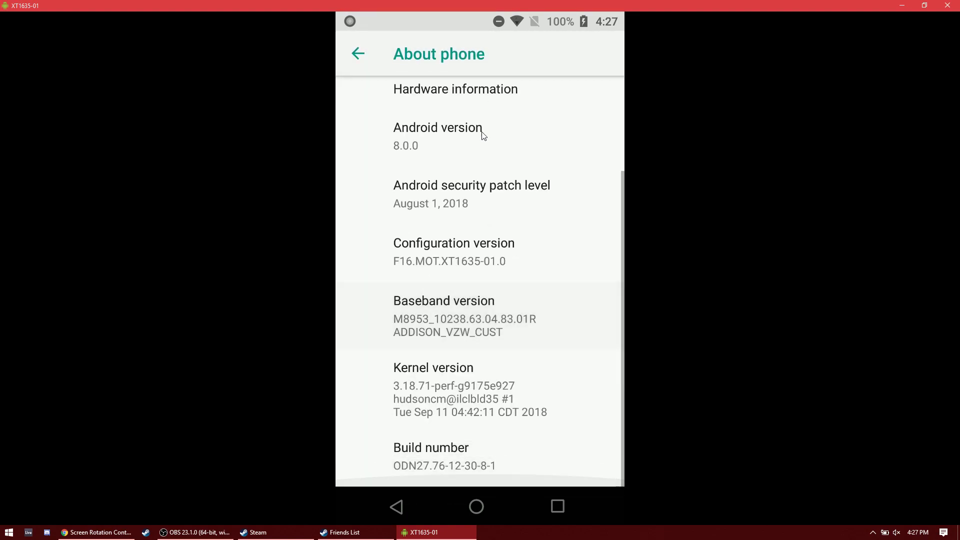
click(463, 455)
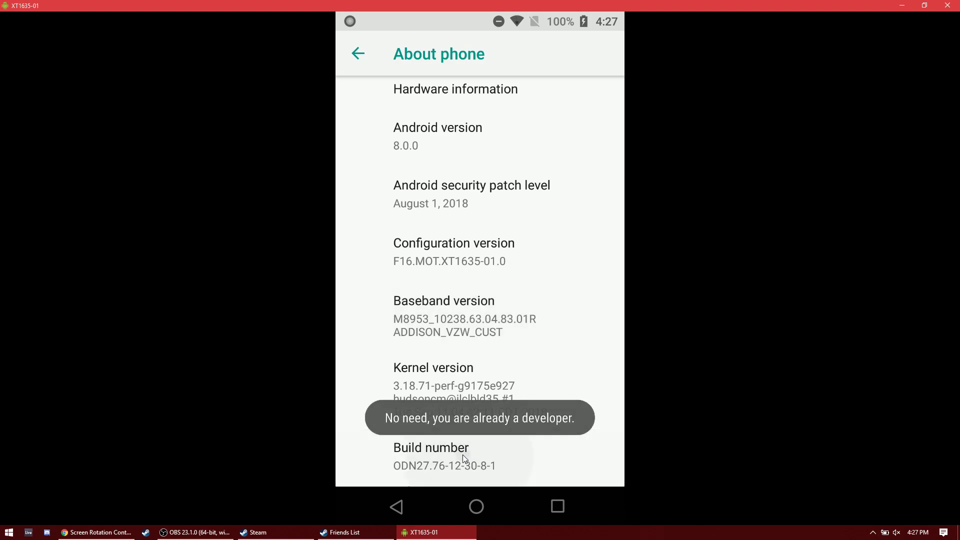
Step: Go back to System, open Developer options and scroll down to the USB debugging switch
click(398, 506)
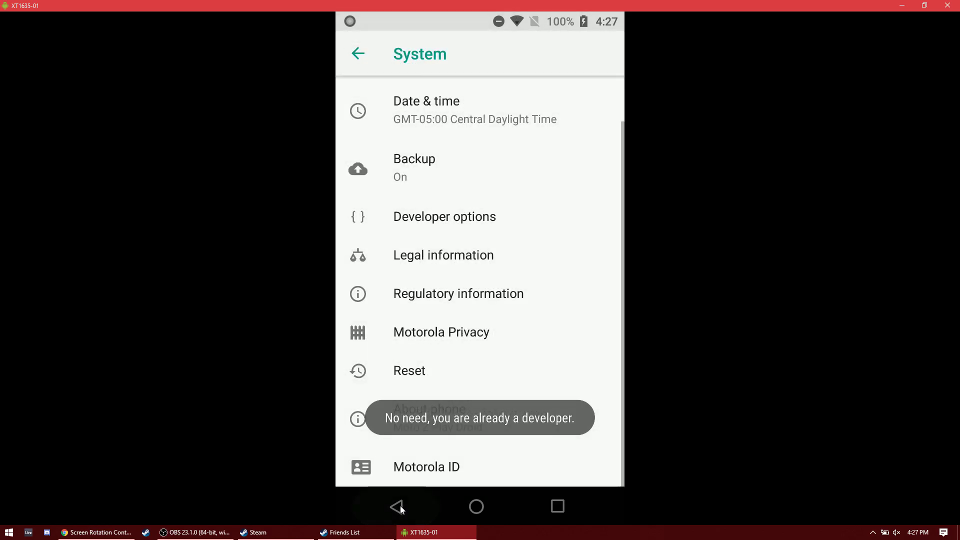
click(464, 221)
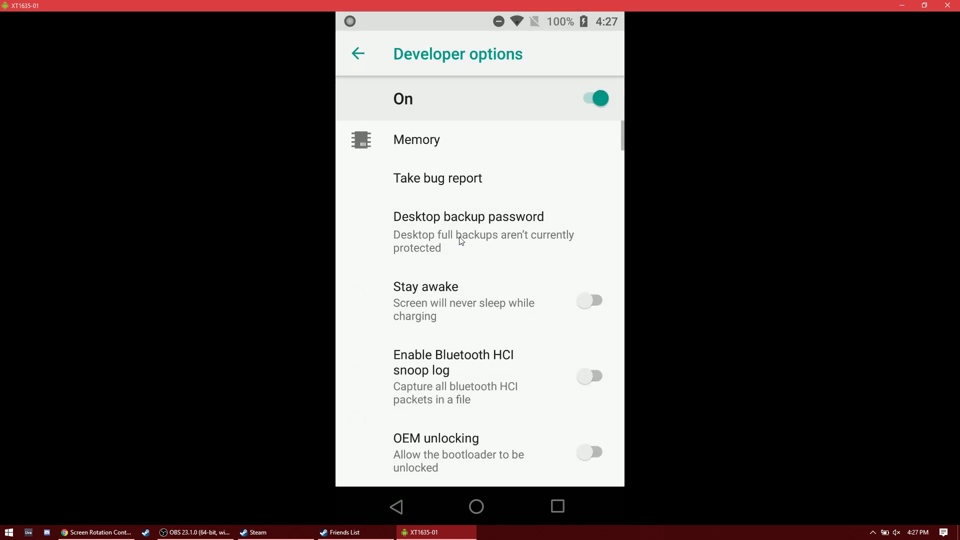
drag(468, 387, 470, 241)
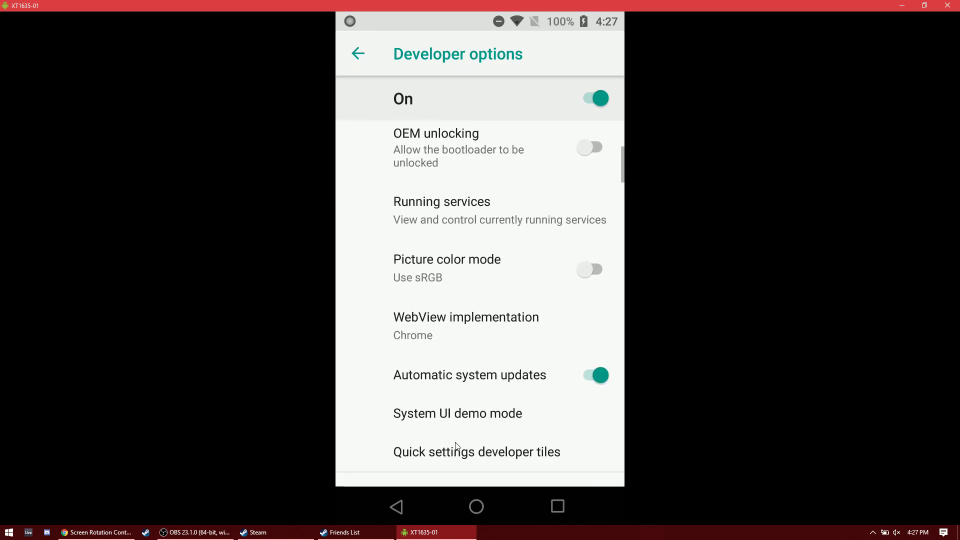
drag(457, 445, 462, 254)
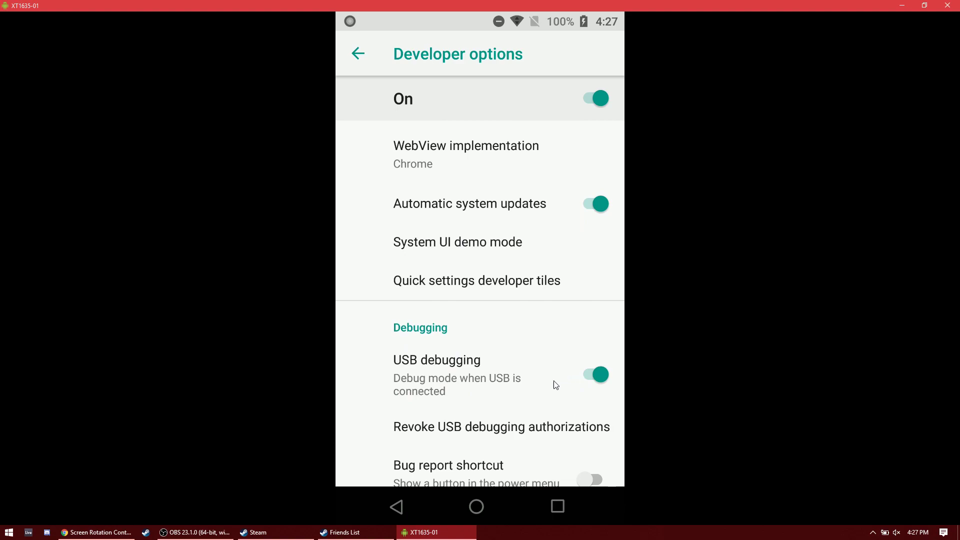
Step: Send the phone home, view Screen Rotation Control's Play Store page, then the Genymobile/scrcpy GitHub tab
click(481, 505)
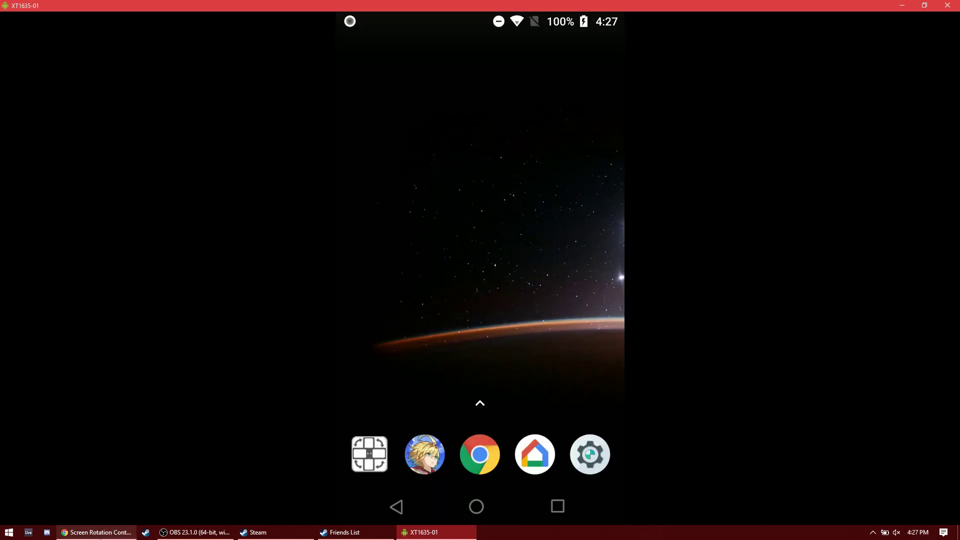
click(96, 532)
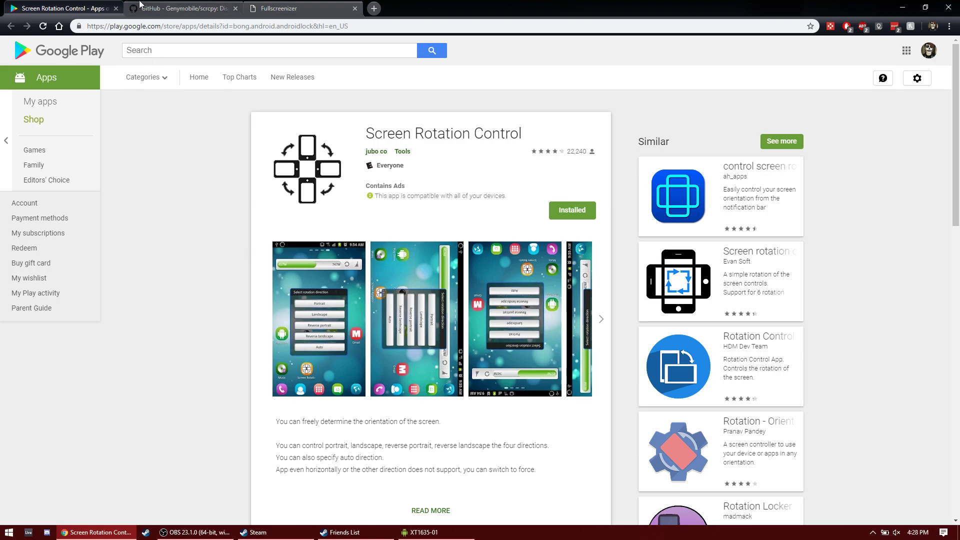
click(164, 12)
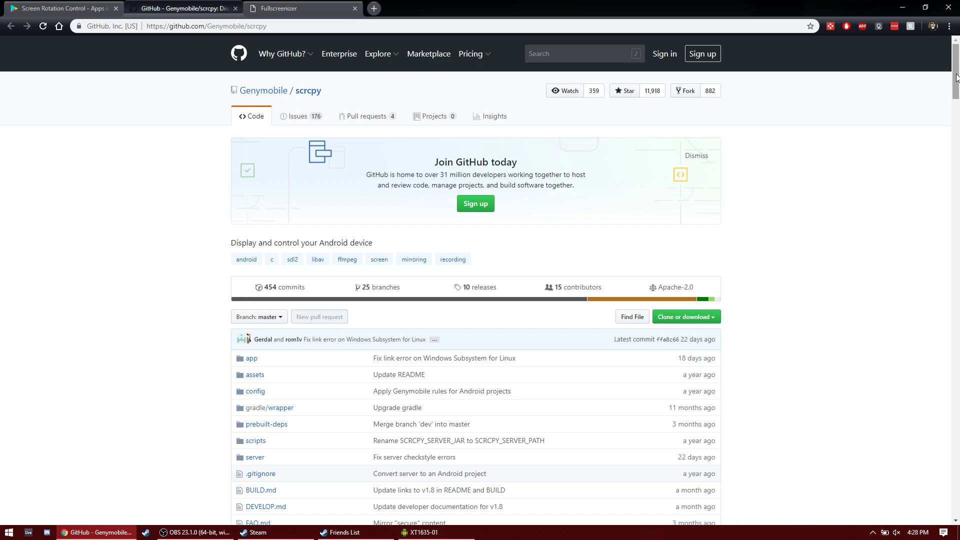
Step: Download scrcpy-win64-v1.8.zip from the README's Windows section, then move to the Fullscreenizer page
drag(957, 77, 955, 207)
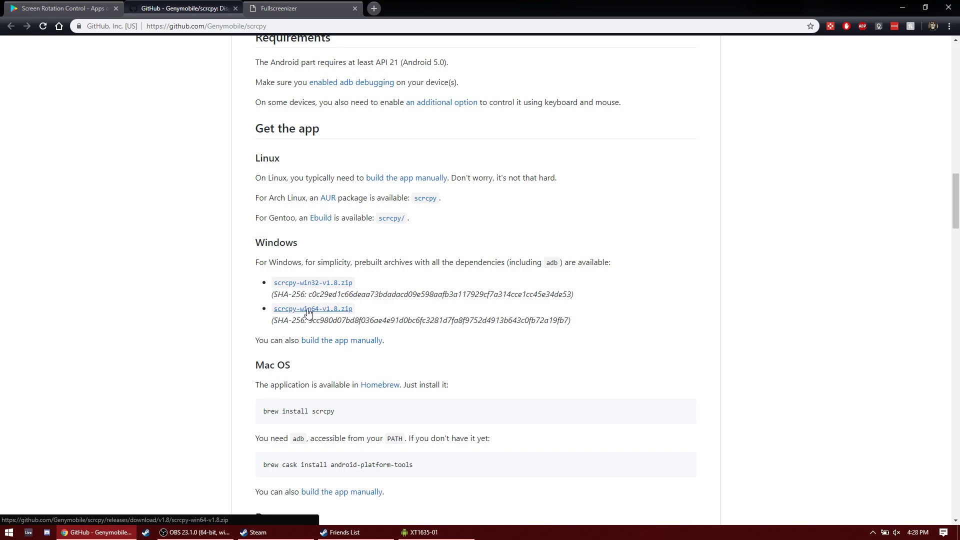
click(345, 312)
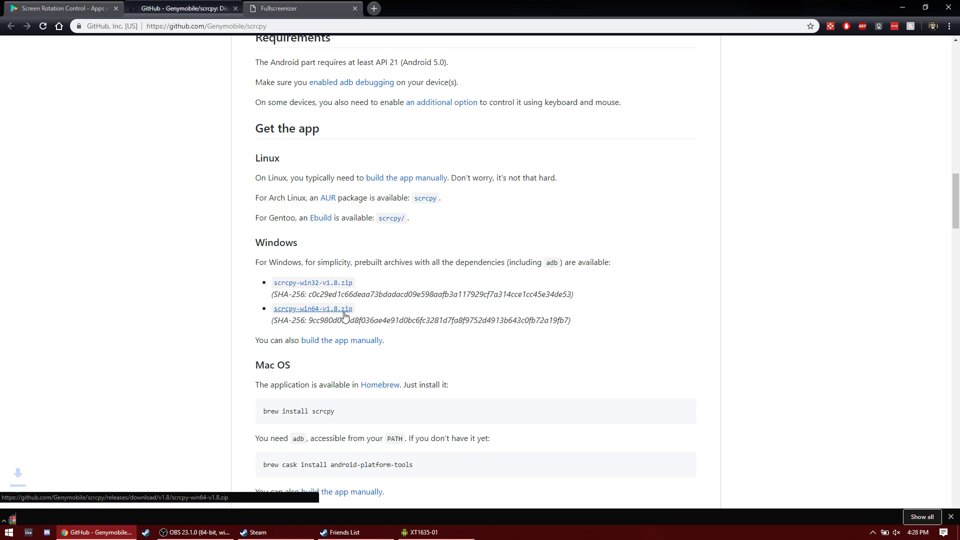
click(286, 12)
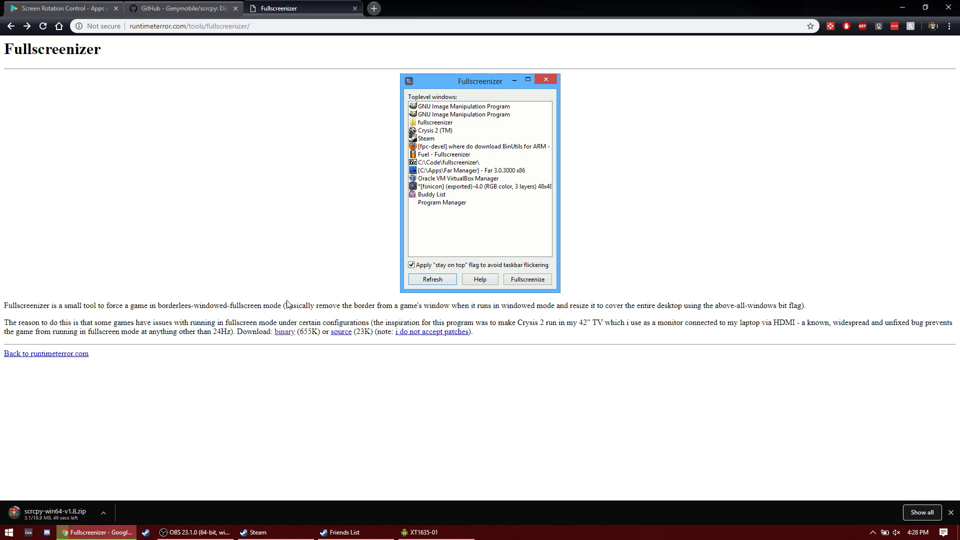
Step: Download fullscreenizer.zip through the binary link on MediaFire and bring up the finished download's options
click(285, 332)
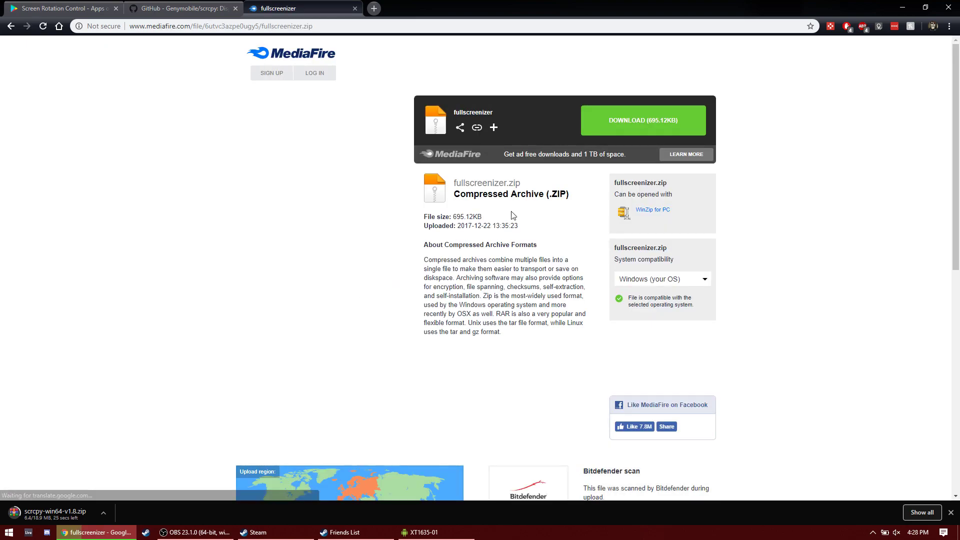
click(659, 121)
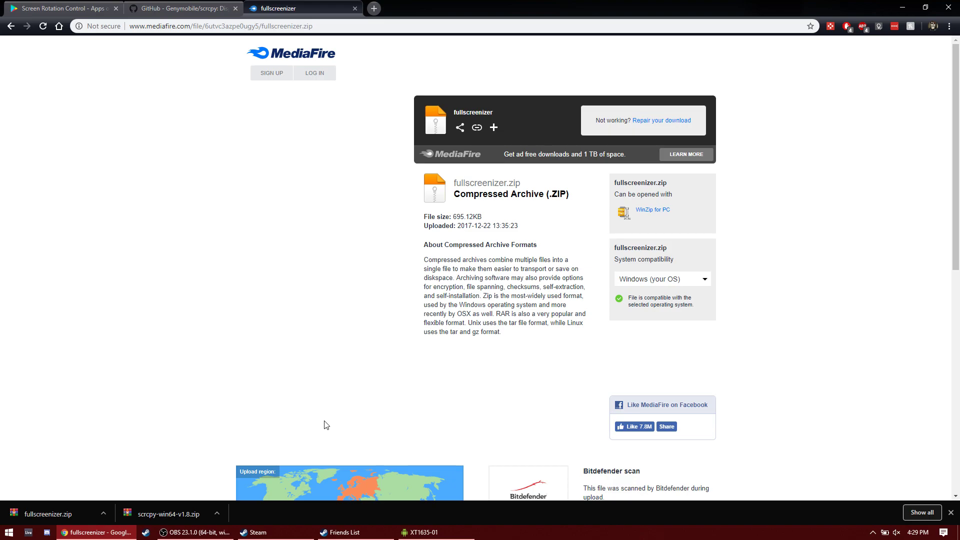
click(103, 514)
Step: Extract scrcpy-win64-v1.8.zip and fullscreenizer.zip here with WinRAR, then run scrcpy.exe from scrcpy-win64
click(119, 479)
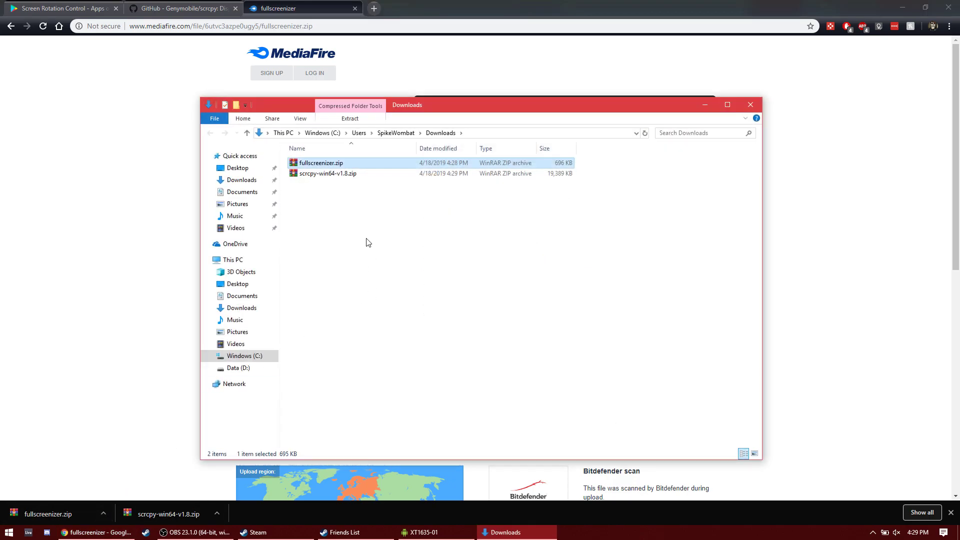
shift+click(327, 173)
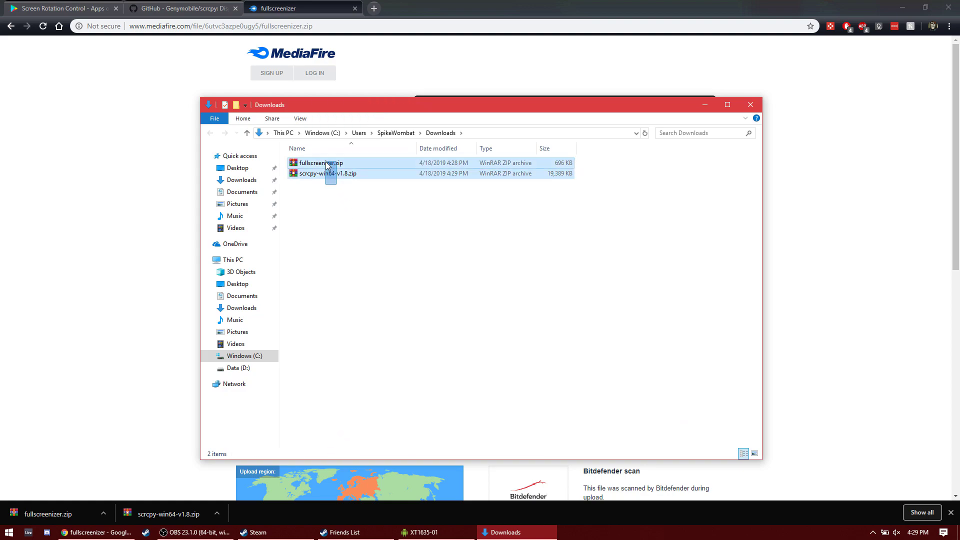
drag(326, 174, 329, 223)
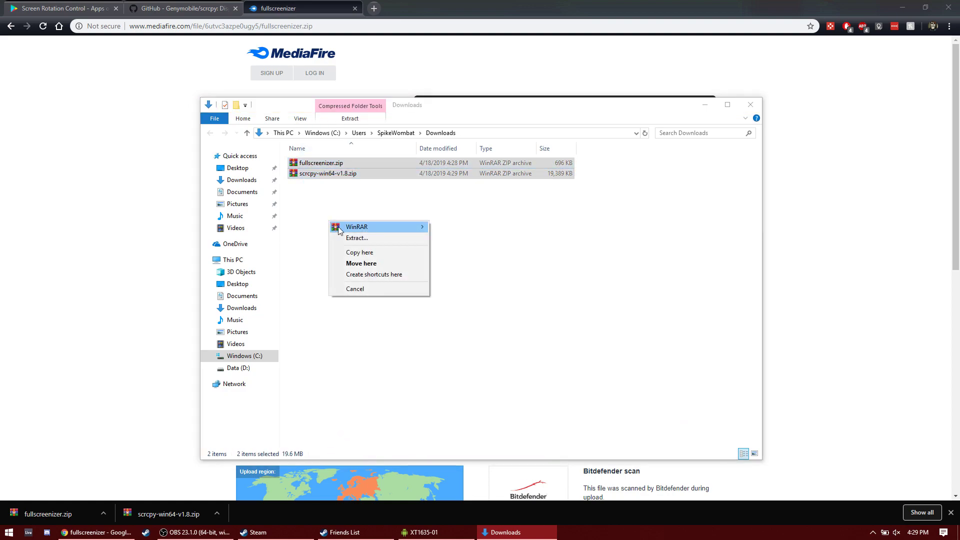
mouse_move(356, 231)
click(473, 268)
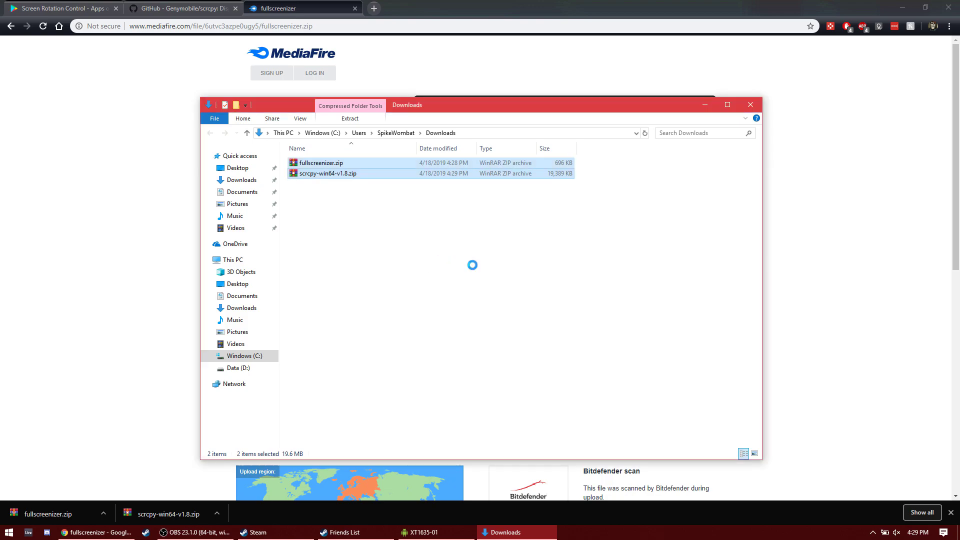
click(388, 220)
double_click(349, 160)
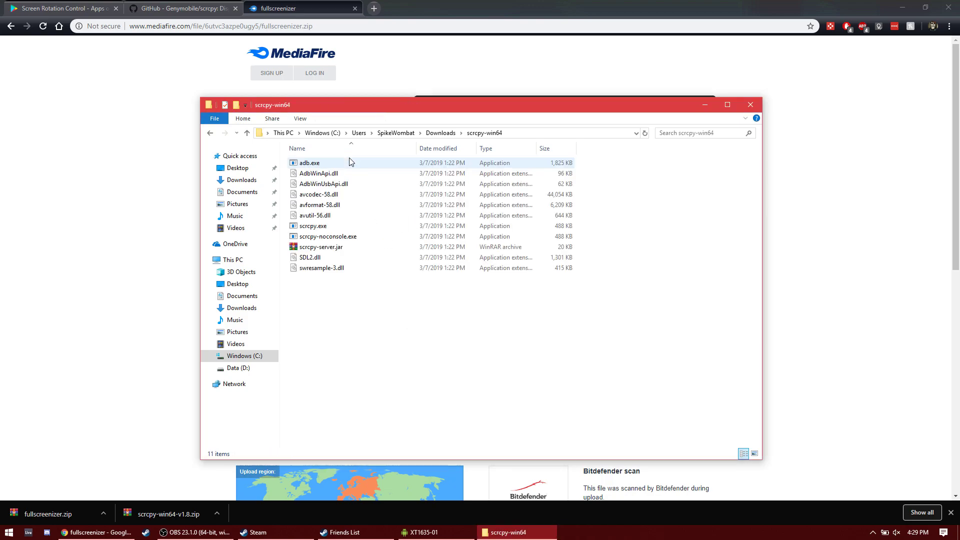
double_click(329, 227)
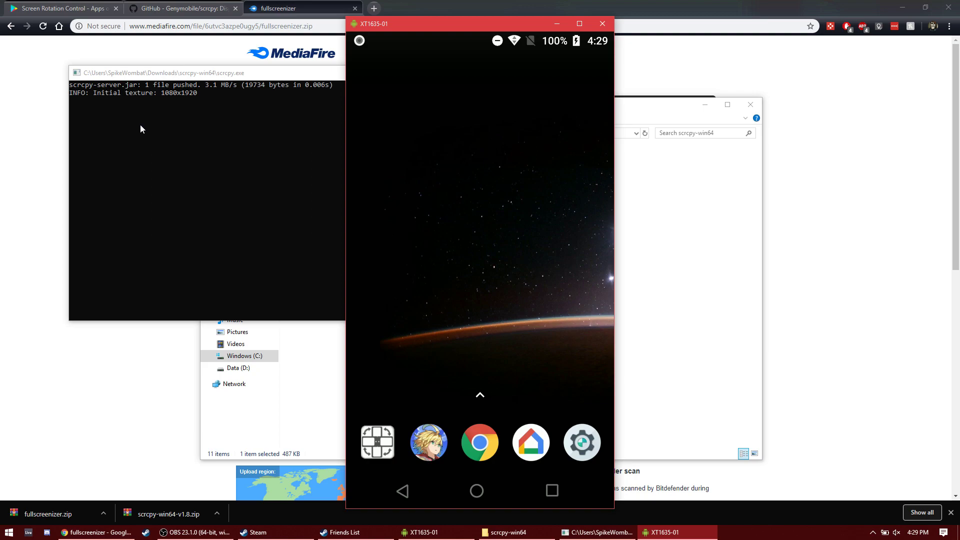
Step: Close the scrcpy console and mirror, then restart mirroring with scrcpy-noconsole.exe
click(180, 121)
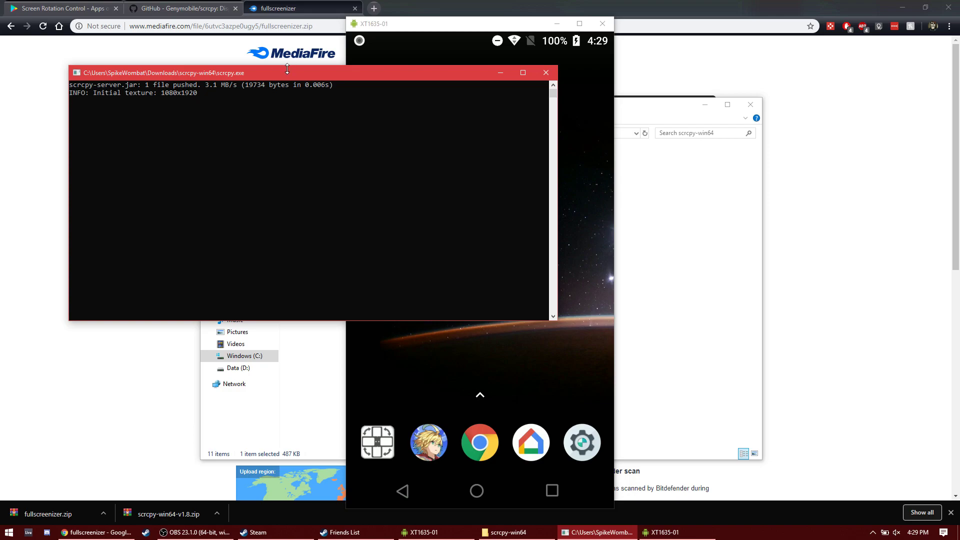
drag(288, 70, 325, 133)
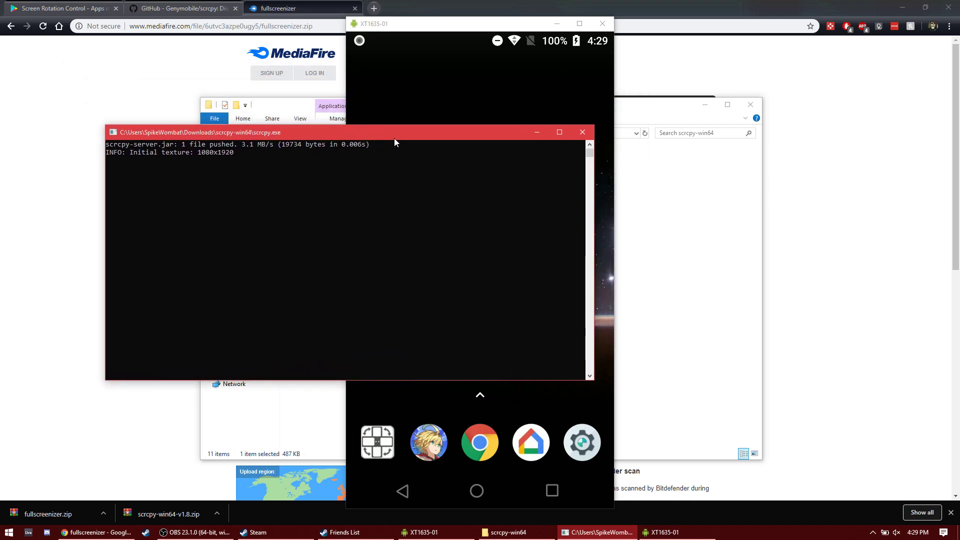
click(583, 132)
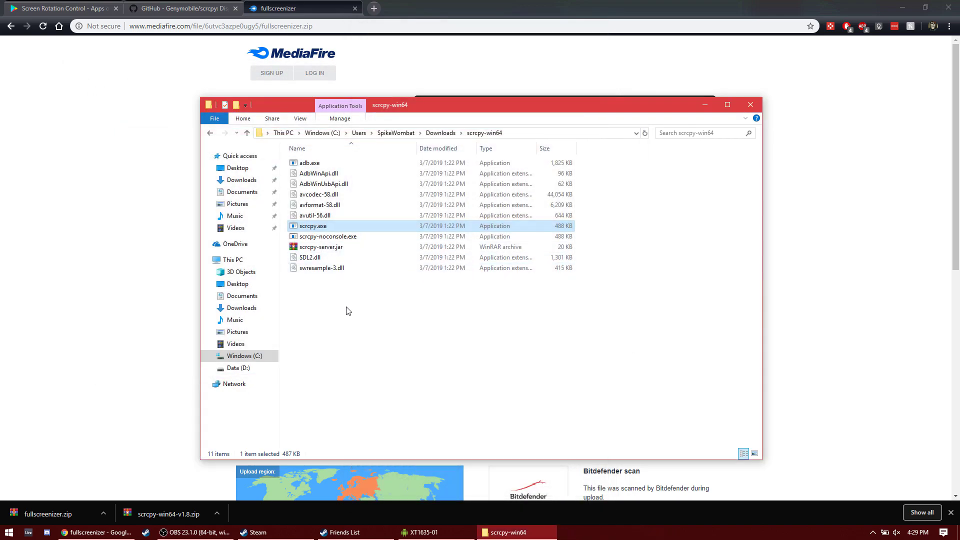
click(332, 237)
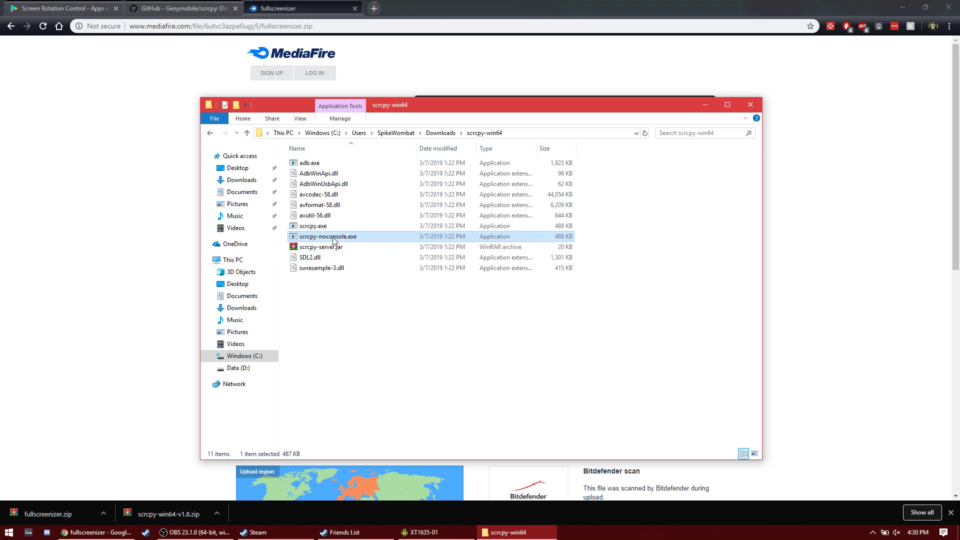
double_click(333, 237)
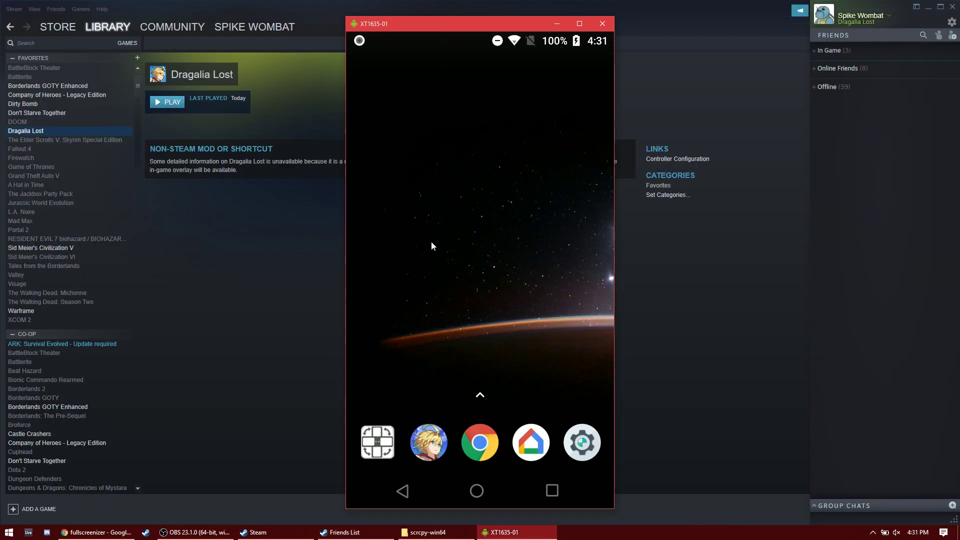
Step: Force reverse landscape in Screen Rotation Control, recentre the mirror window, and launch Dragalia Lost
click(379, 440)
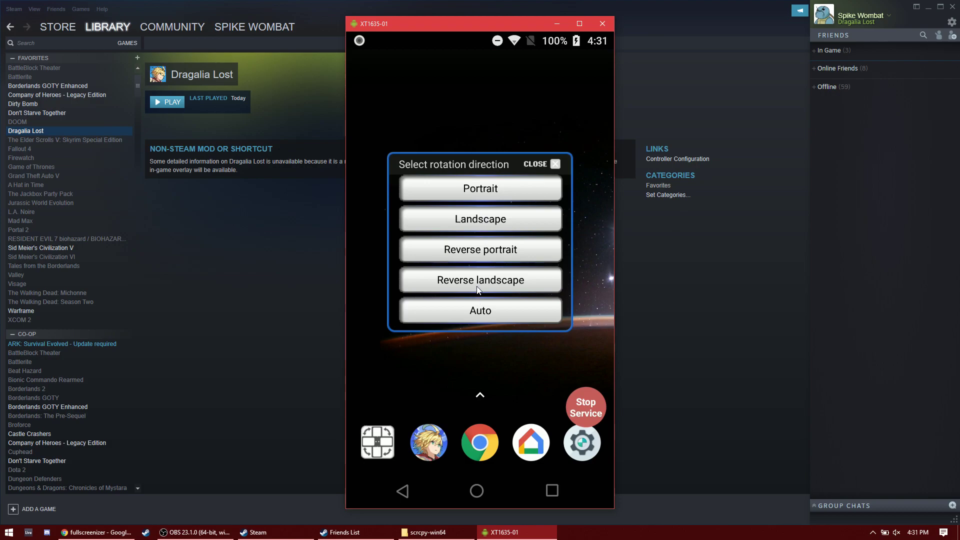
click(477, 280)
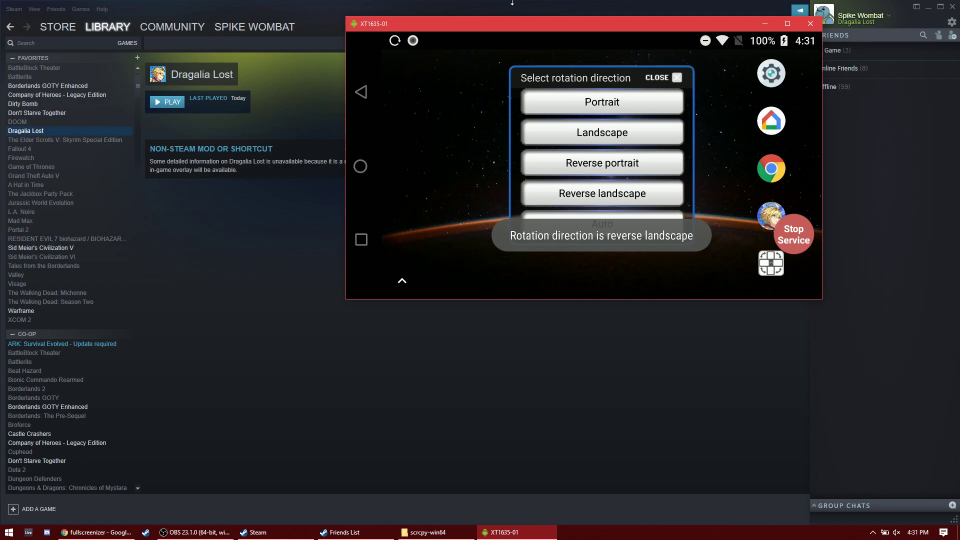
drag(513, 22, 427, 50)
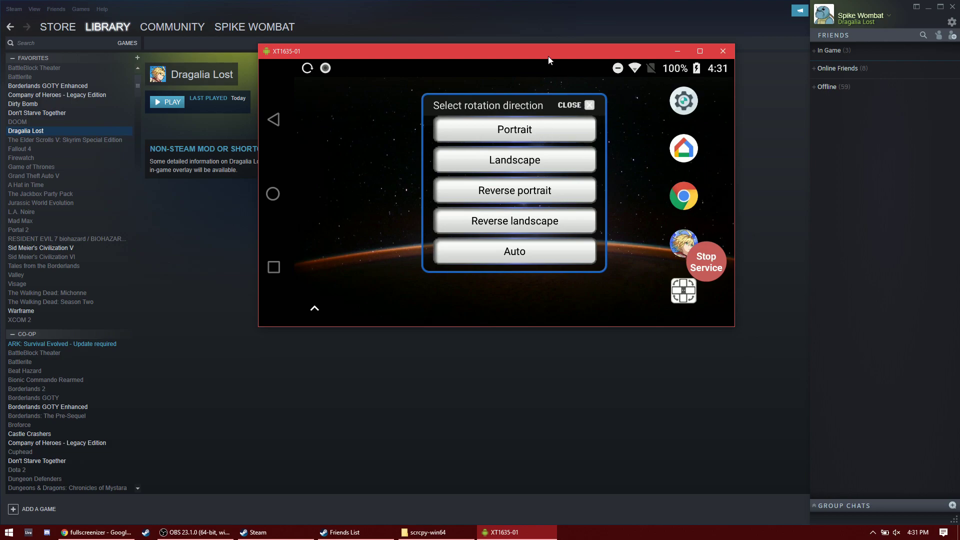
drag(548, 56, 499, 102)
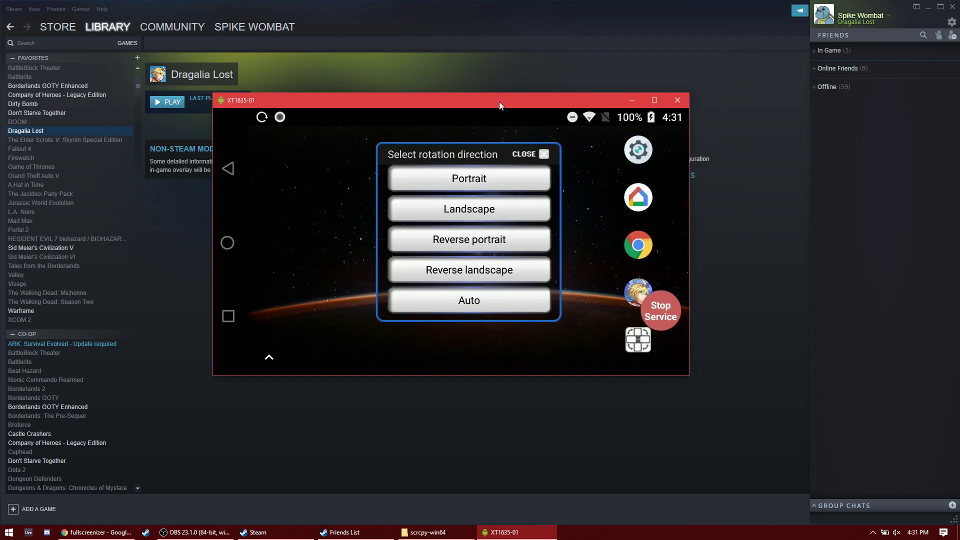
click(538, 153)
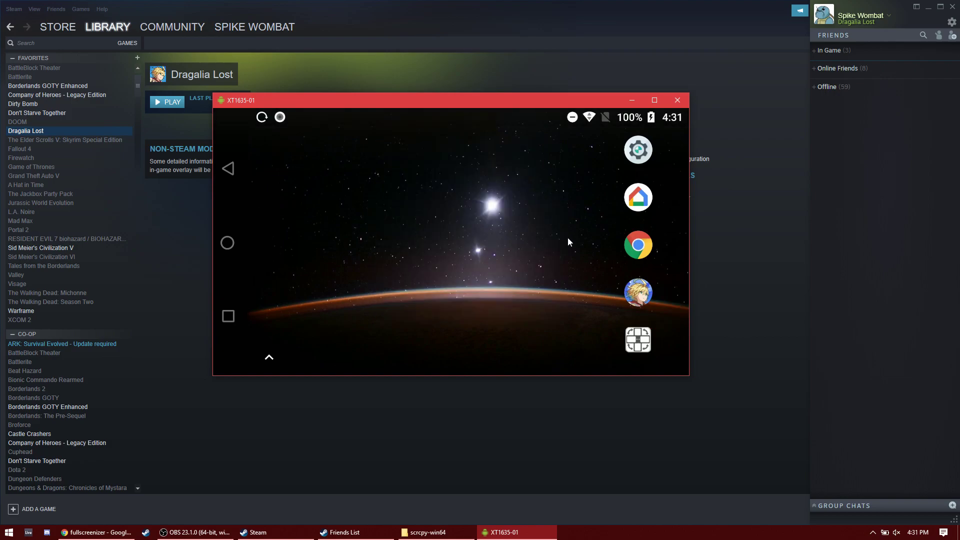
click(636, 294)
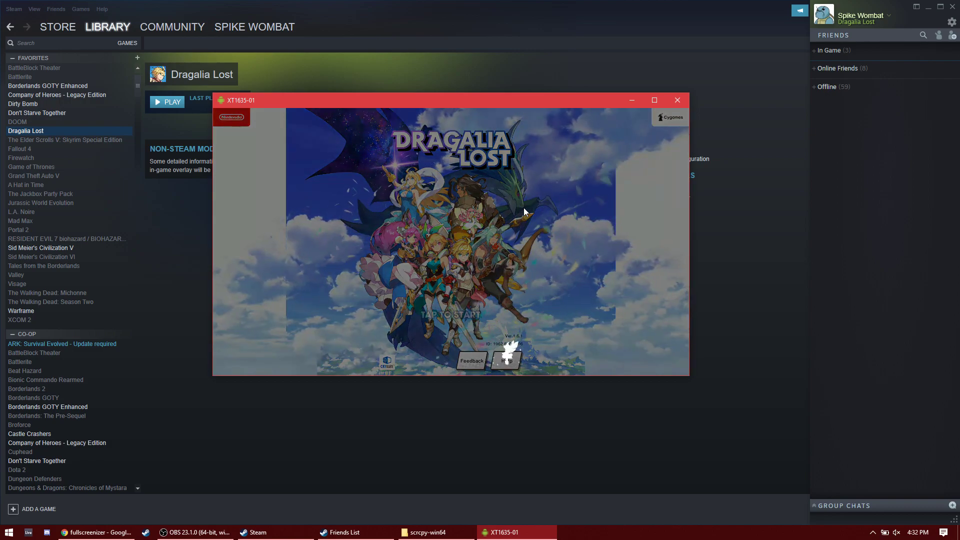
Step: Toggle scrcpy fullscreen with Ctrl+F, start from the Dragalia Lost title screen, then go fullscreen again
key(ctrl+f)
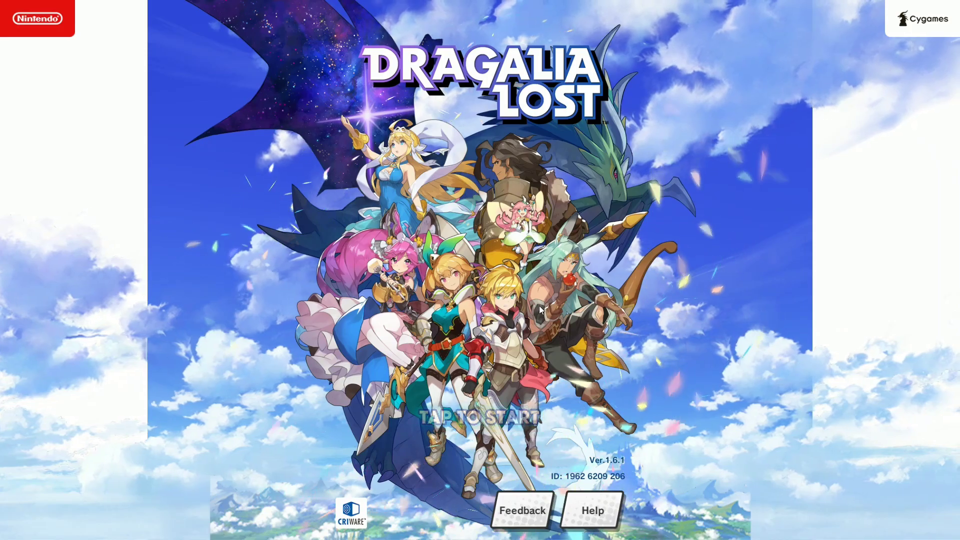
key(ctrl+f)
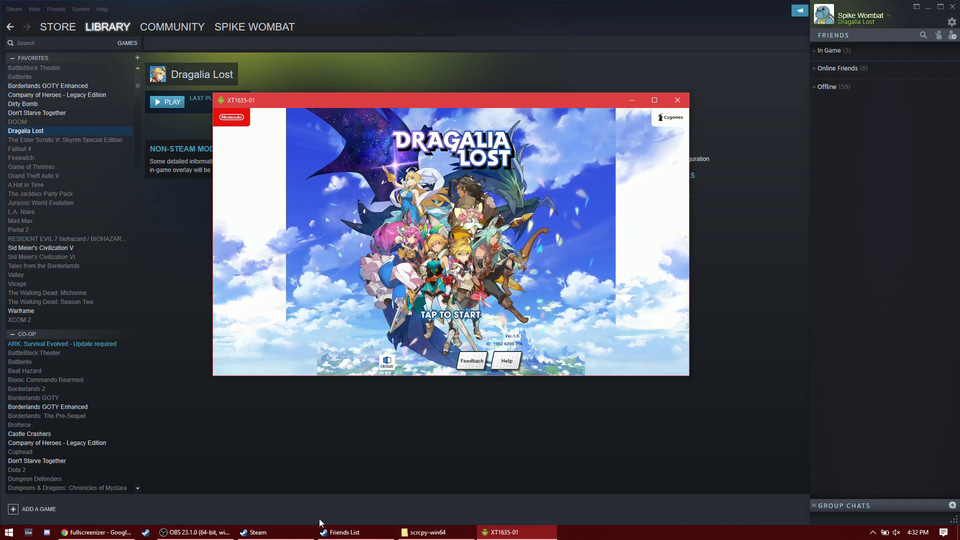
click(439, 208)
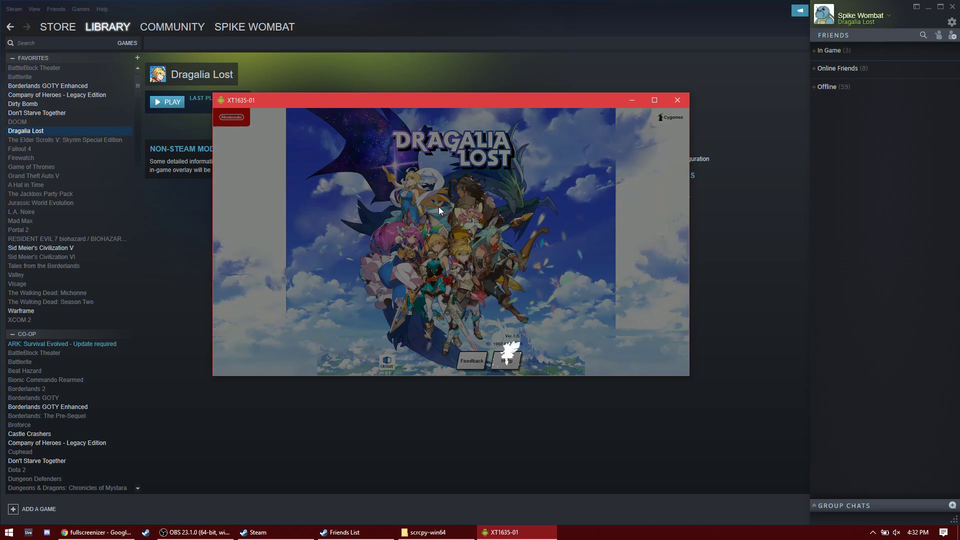
key(ctrl+f)
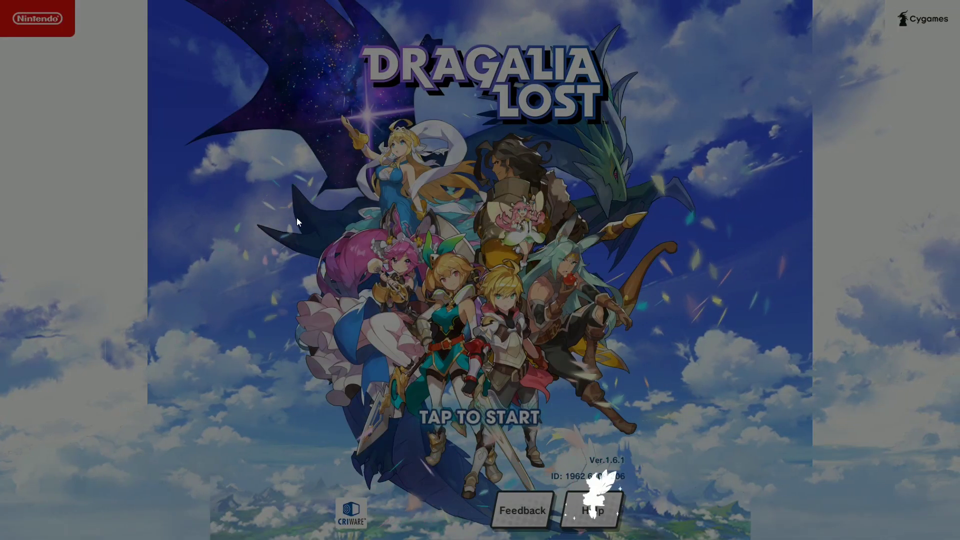